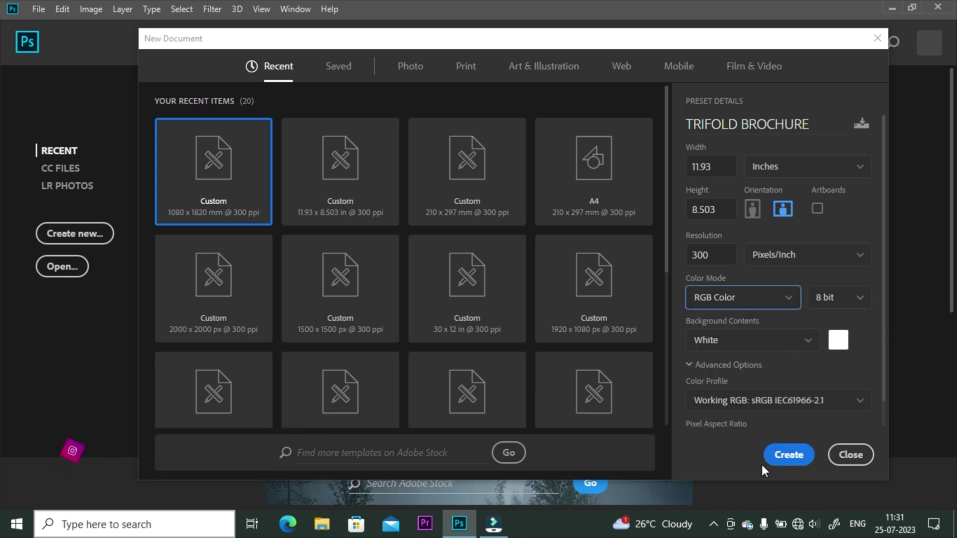
- Create the TRIFOLD BROCHURE document at 11.93 × 8.503 inches, 300 pixels/inch, RGB Color, and set its ruler units to millimeters
{"action": "left_click", "coordinate": [787, 455]}
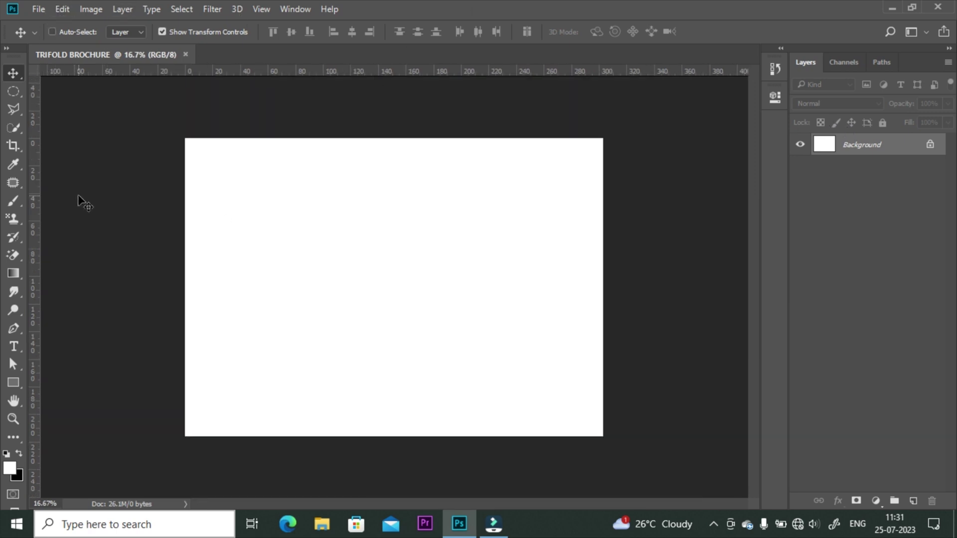
{"action": "key", "text": "ctrl"}
{"action": "left_click", "coordinate": [261, 9]}
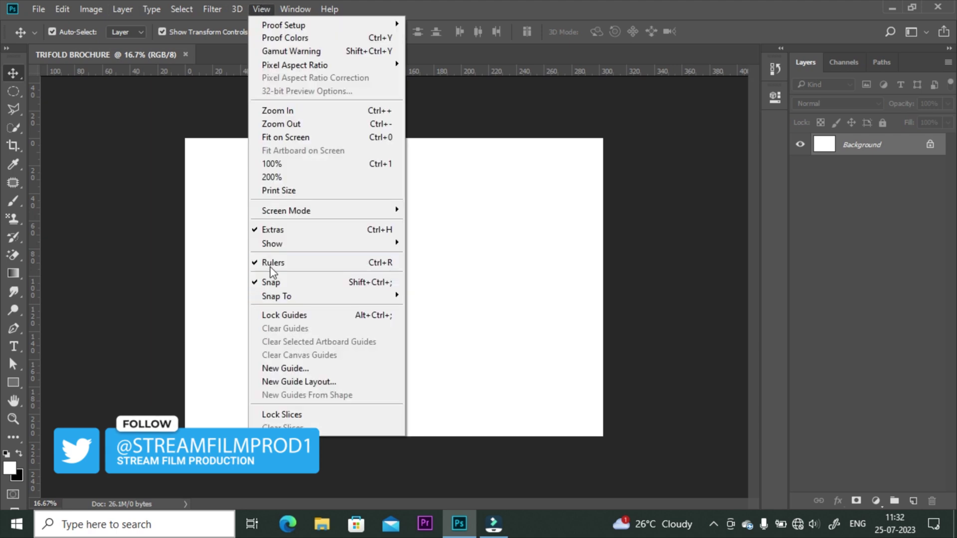
{"action": "left_click", "coordinate": [28, 244]}
{"action": "right_click", "coordinate": [35, 235]}
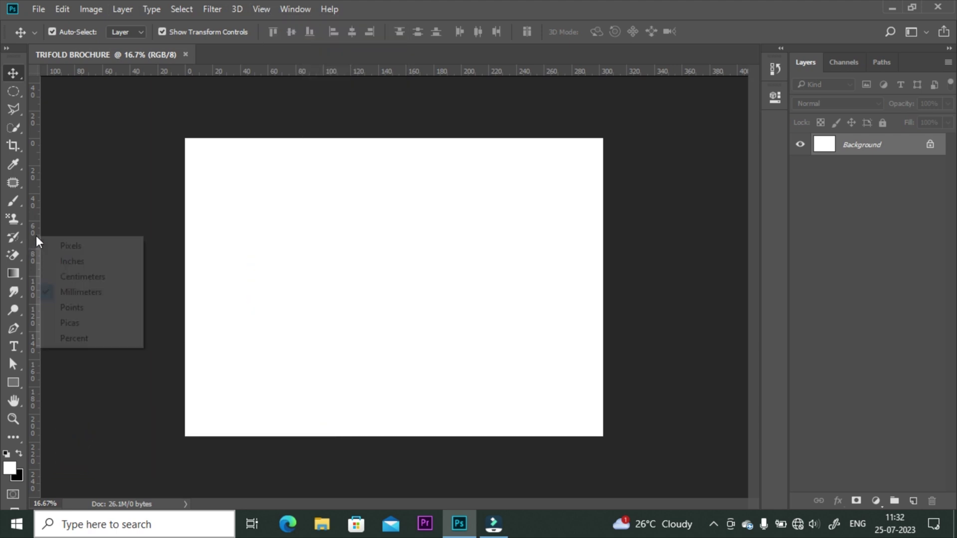
{"action": "left_click", "coordinate": [98, 296]}
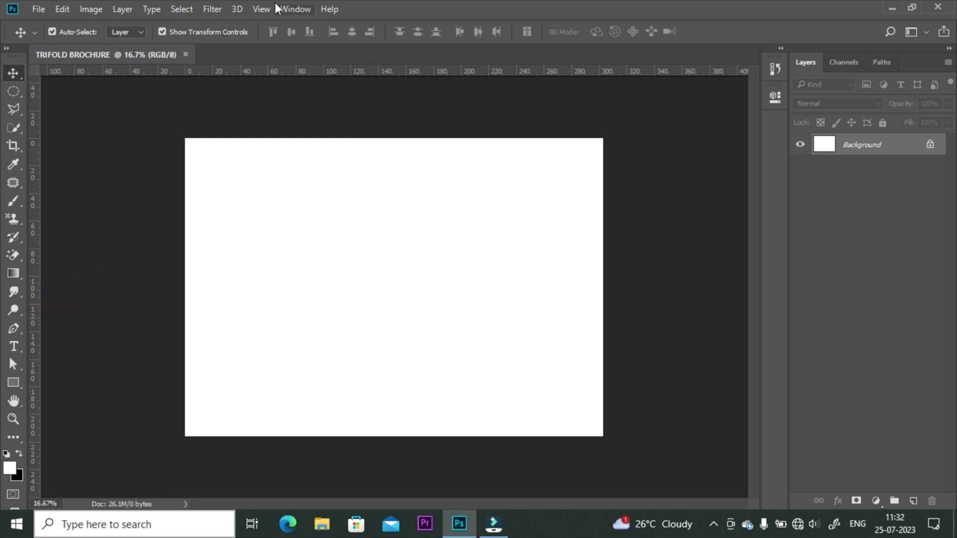
- Add a vertical guide at 3 mm to mark the inner margin at the page's left edge
{"action": "left_click", "coordinate": [262, 9]}
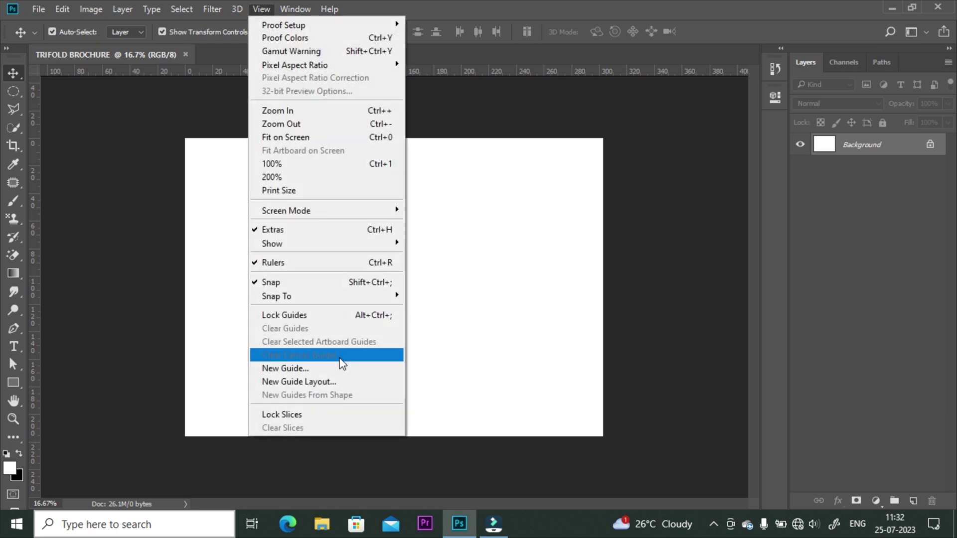
{"action": "left_click", "coordinate": [317, 368]}
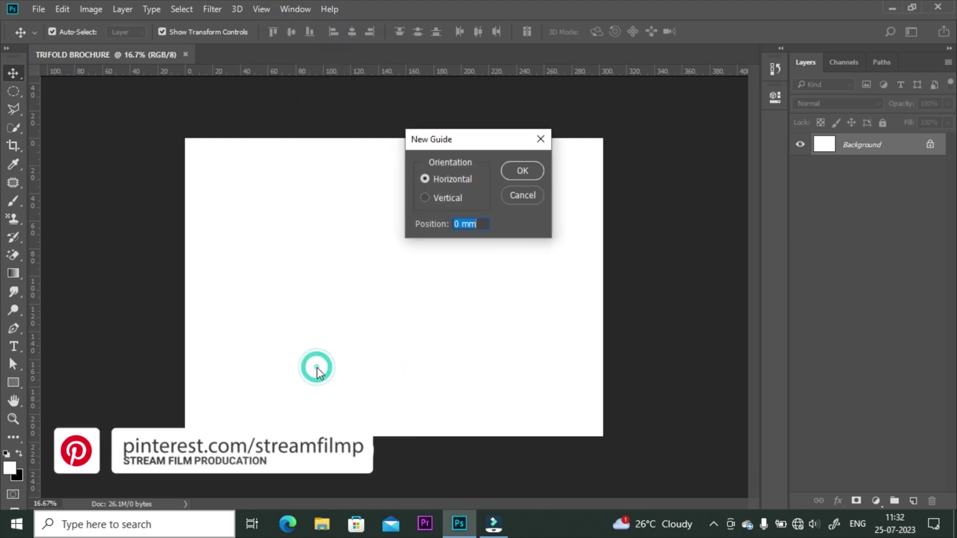
{"action": "left_click", "coordinate": [445, 199]}
{"action": "double_click", "coordinate": [483, 224]}
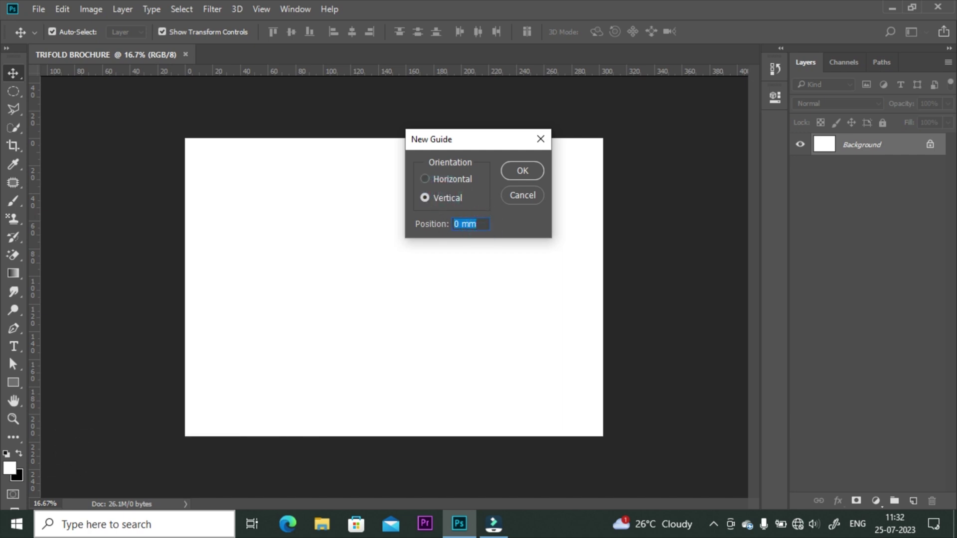
{"action": "type", "text": "3"}
{"action": "key", "text": "Return"}
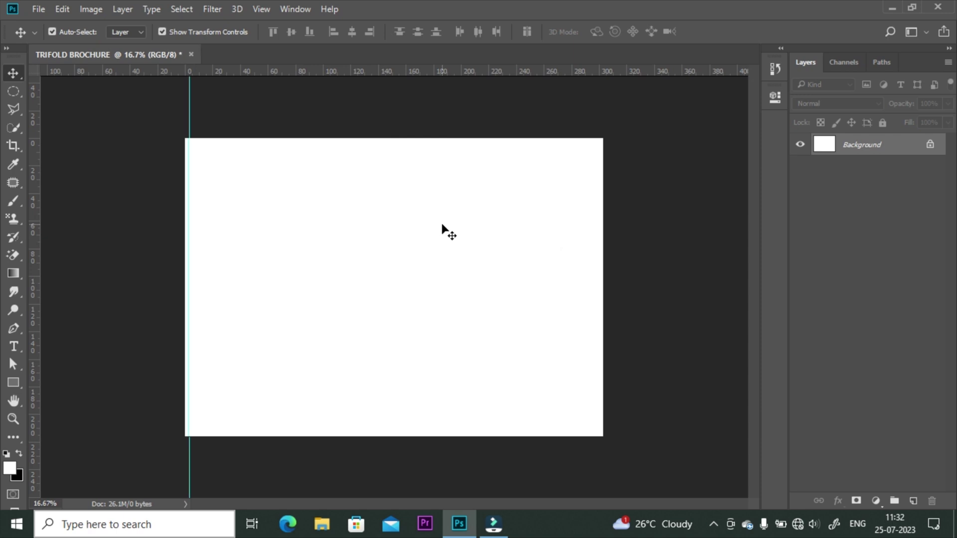
- Add two vertical guides for the brochure's folds, at 102 mm and 201 mm
{"action": "left_click", "coordinate": [256, 8]}
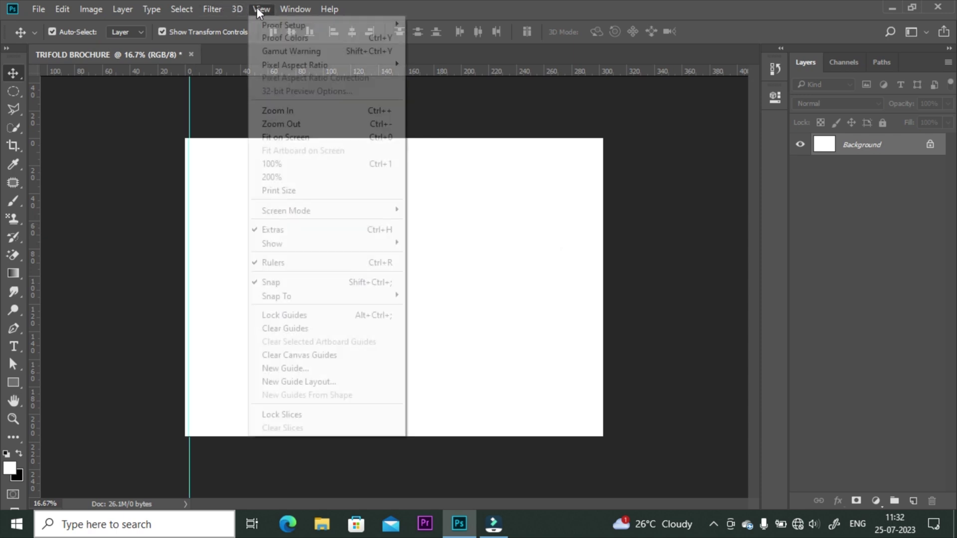
{"action": "left_click", "coordinate": [286, 369]}
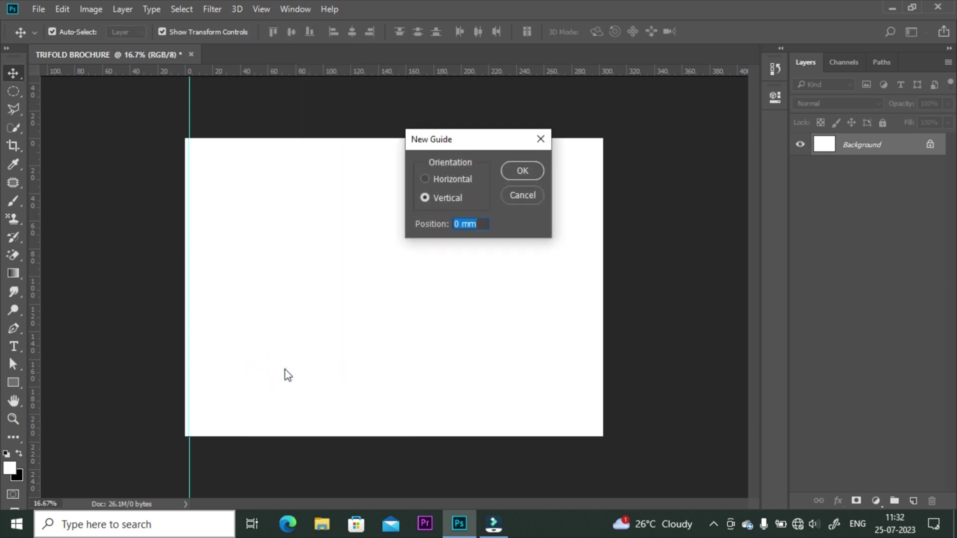
{"action": "type", "text": "102"}
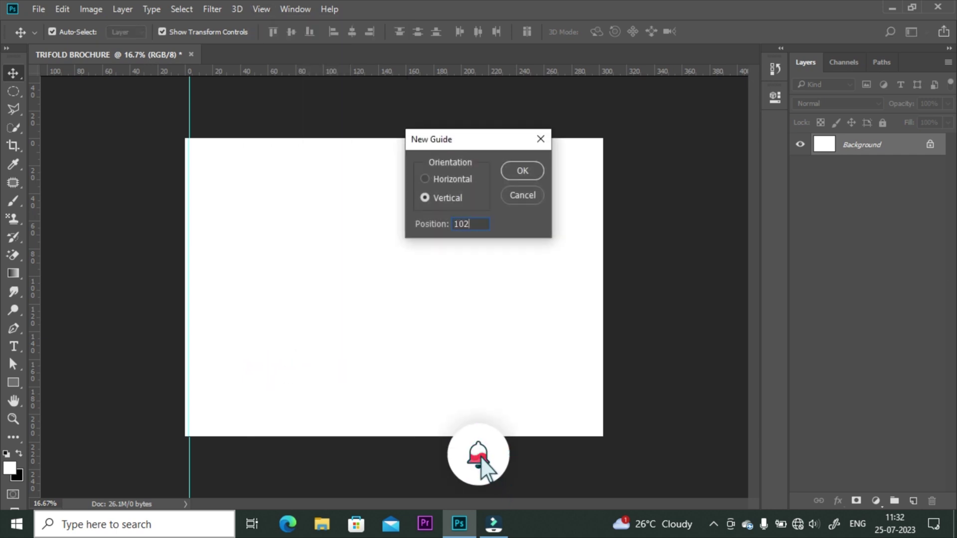
{"action": "key", "text": "Return"}
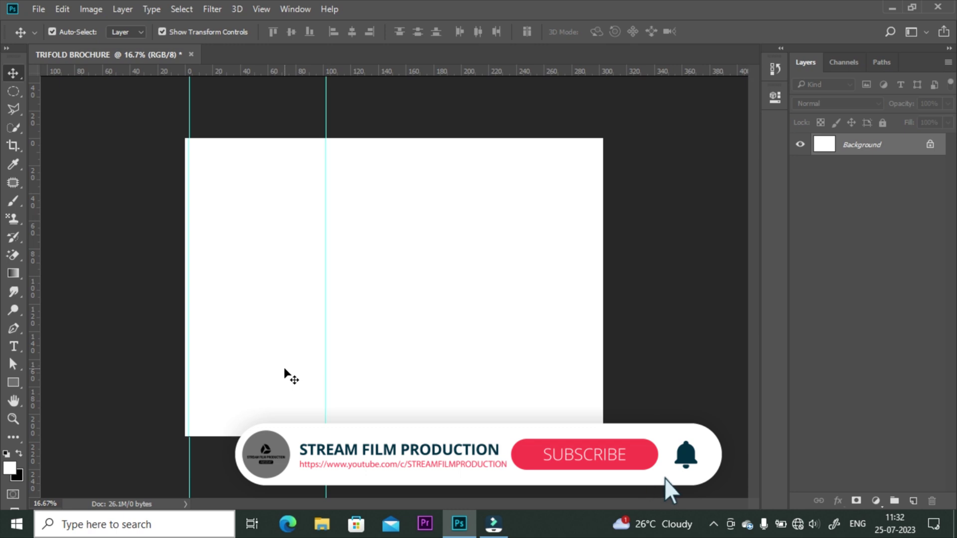
{"action": "left_click", "coordinate": [264, 9]}
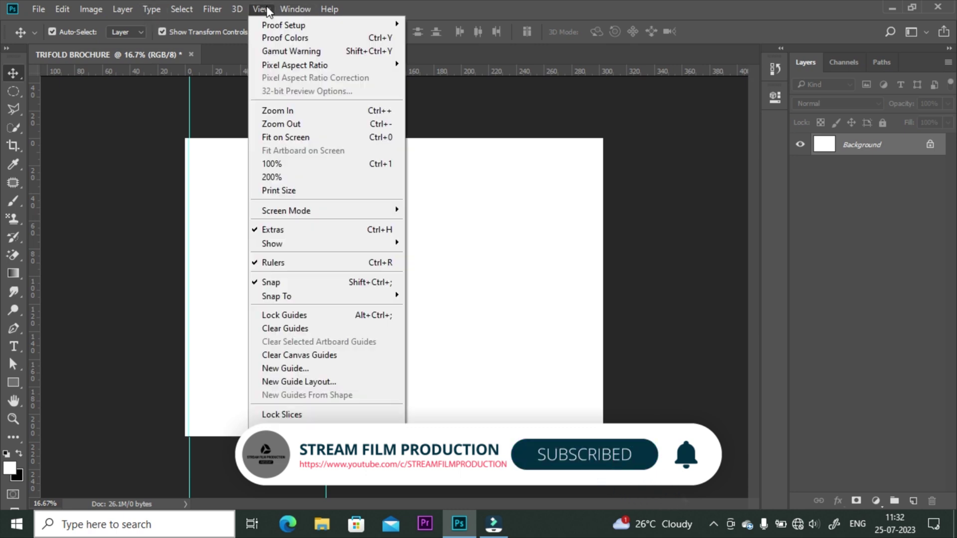
{"action": "left_click", "coordinate": [299, 370]}
{"action": "type", "text": "201"}
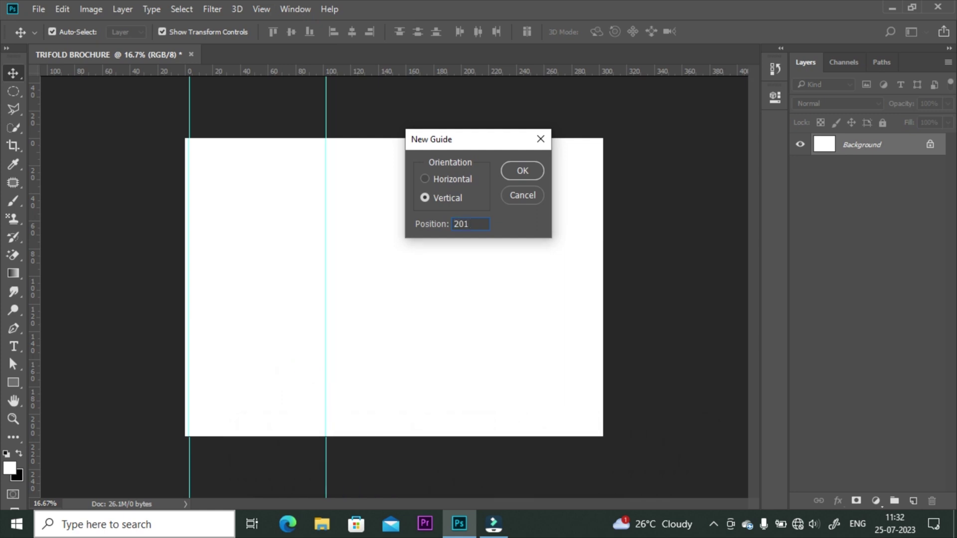
{"action": "key", "text": "Return"}
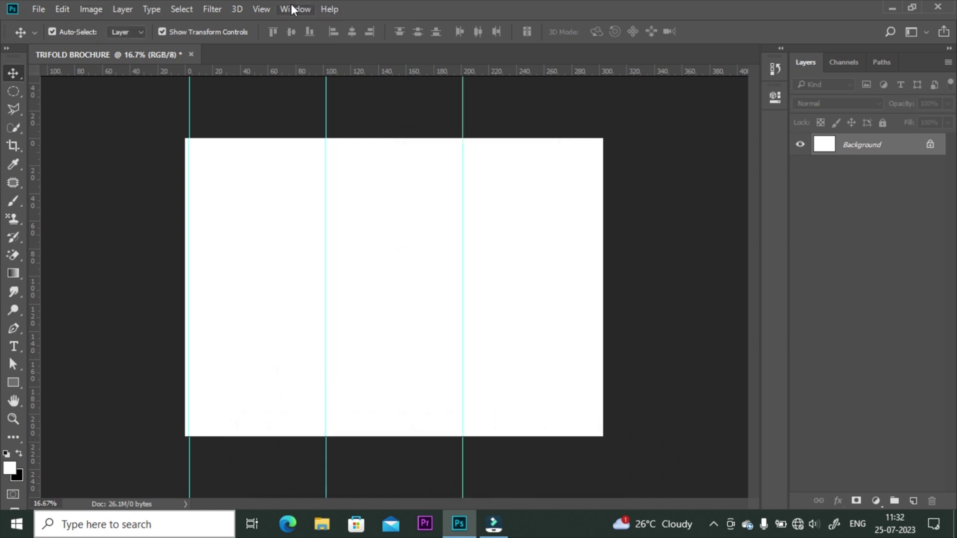
- Add a vertical guide at 300 mm near the page's right edge
{"action": "left_click", "coordinate": [262, 10]}
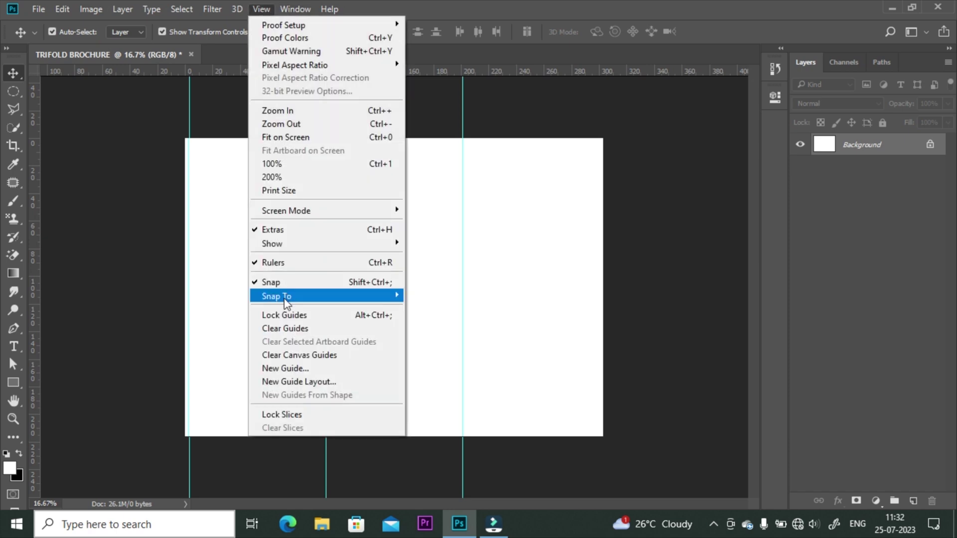
{"action": "left_click", "coordinate": [273, 369]}
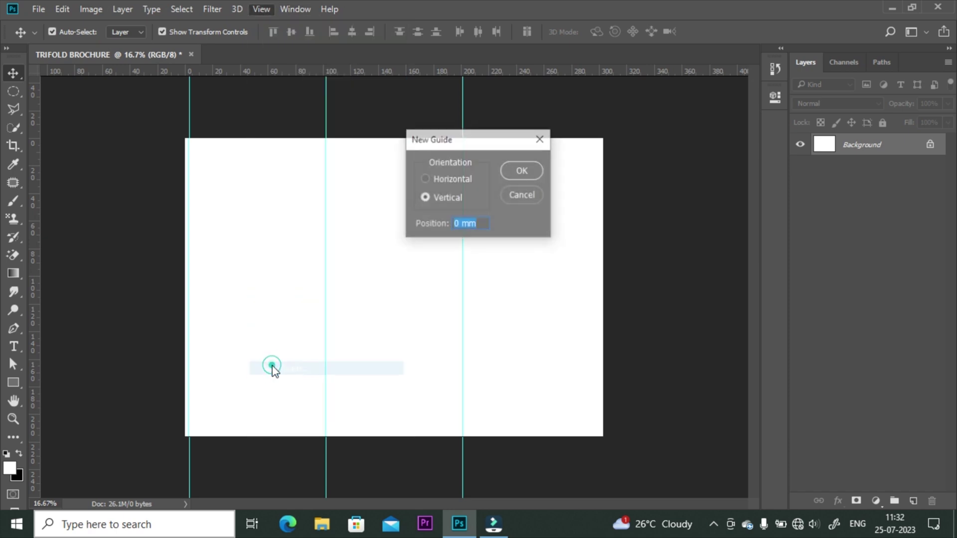
{"action": "type", "text": "30"}
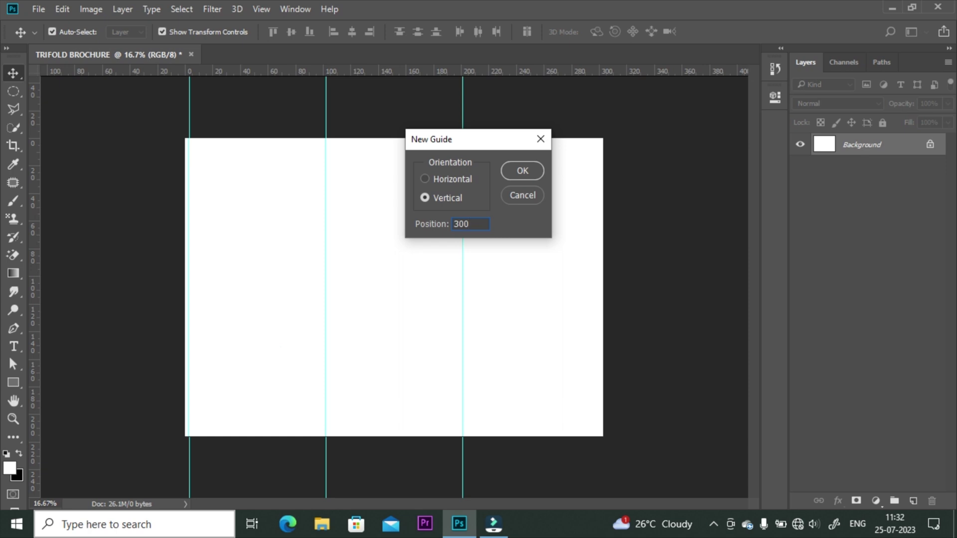
{"action": "type", "text": "0"}
{"action": "key", "text": "Return"}
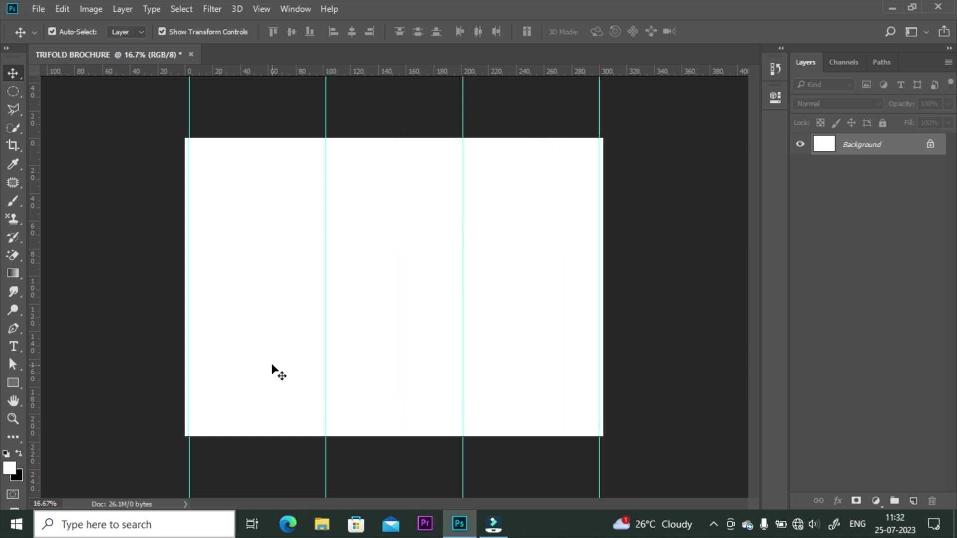
- Add horizontal guides at 3 mm and 213 mm near the page's top and bottom edges
{"action": "left_click", "coordinate": [264, 11]}
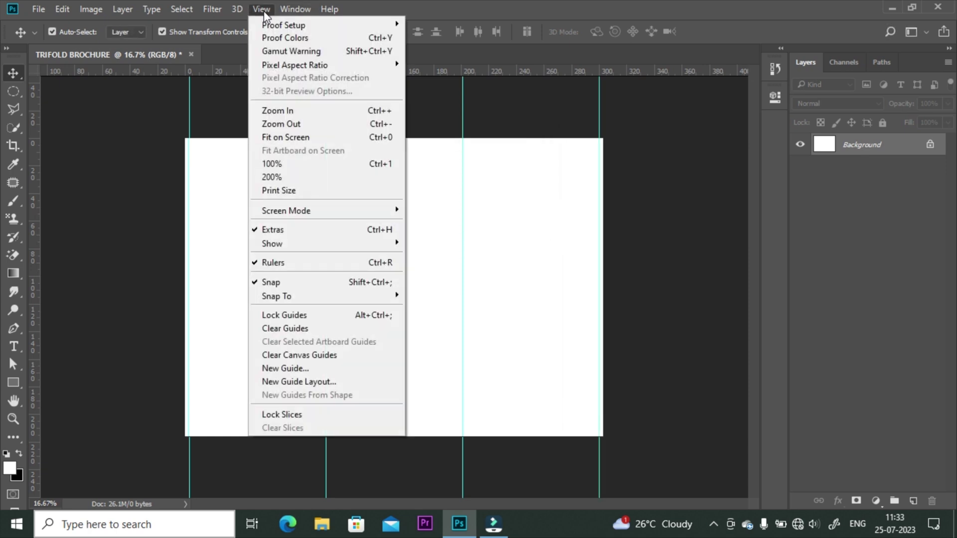
{"action": "left_click", "coordinate": [293, 370]}
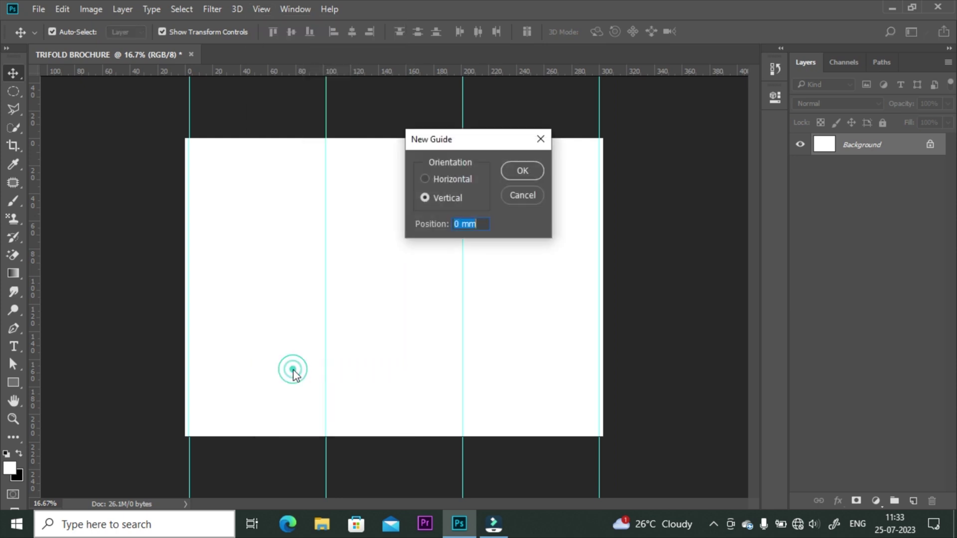
{"action": "left_click", "coordinate": [432, 181]}
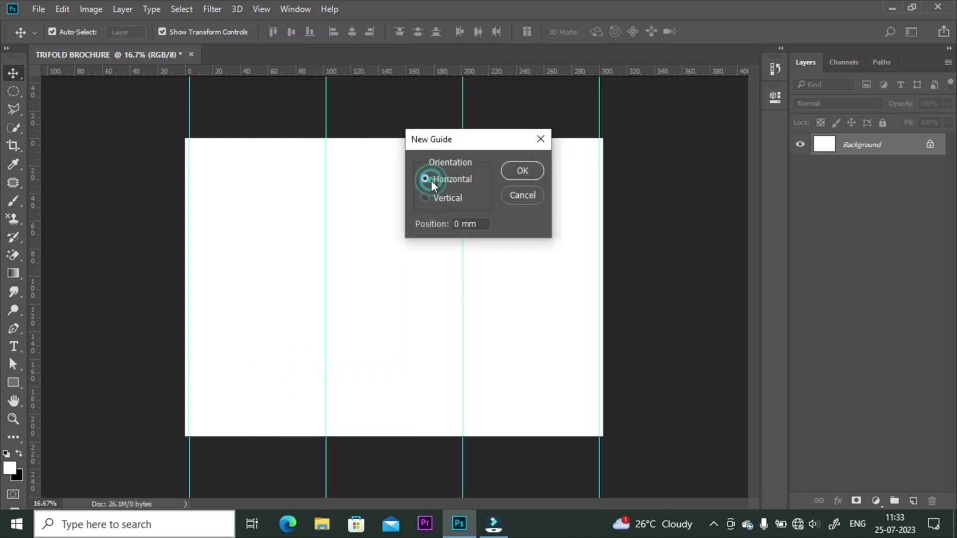
{"action": "double_click", "coordinate": [476, 225]}
{"action": "type", "text": "3"}
{"action": "key", "text": "Return"}
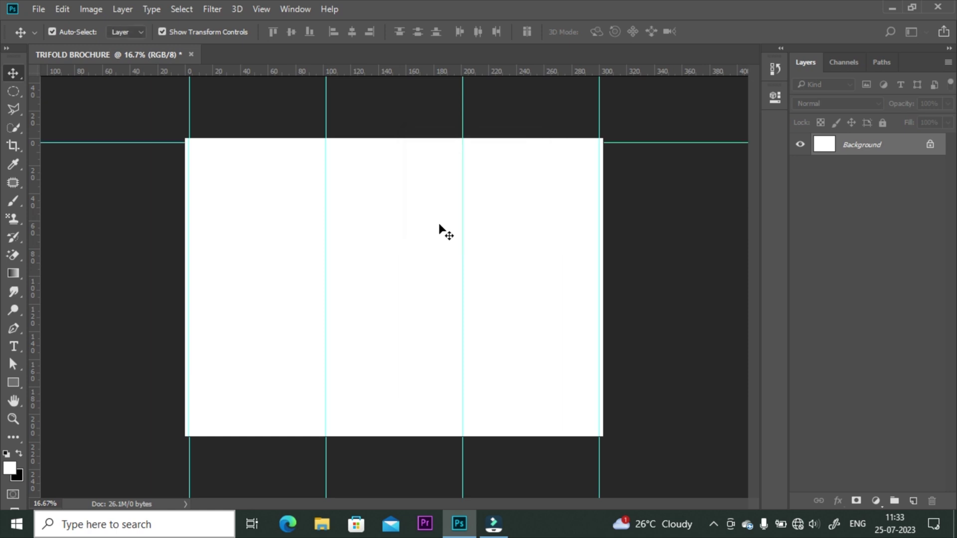
{"action": "left_click", "coordinate": [262, 10]}
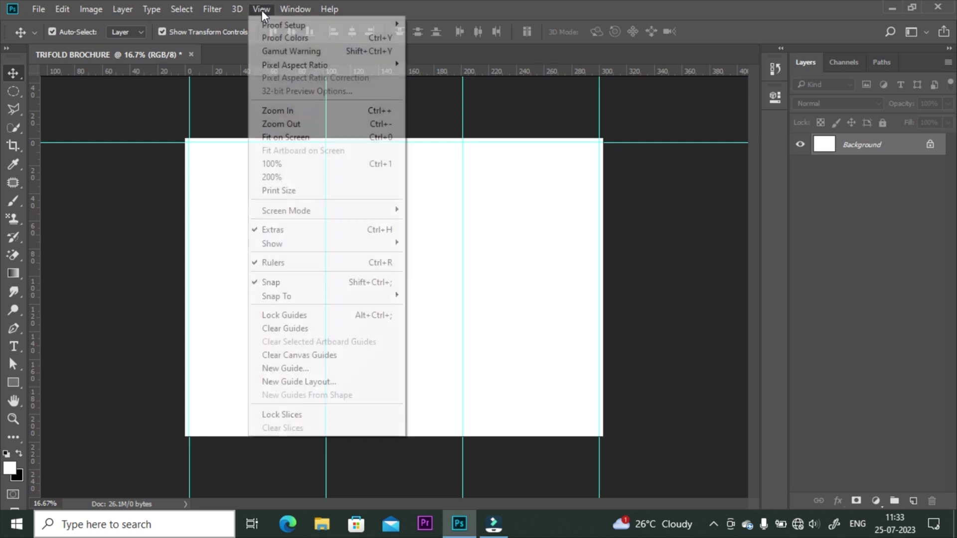
{"action": "left_click", "coordinate": [327, 369]}
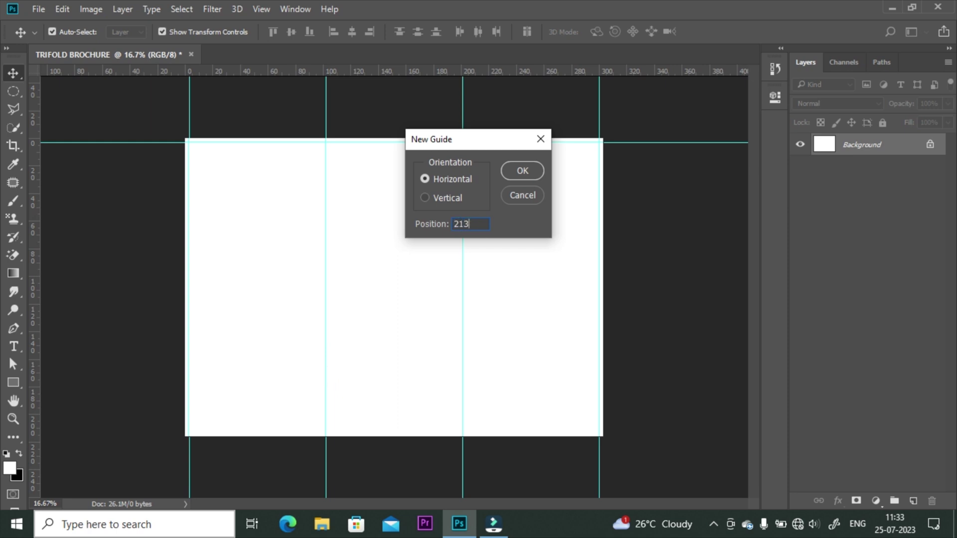
{"action": "key", "text": "Return"}
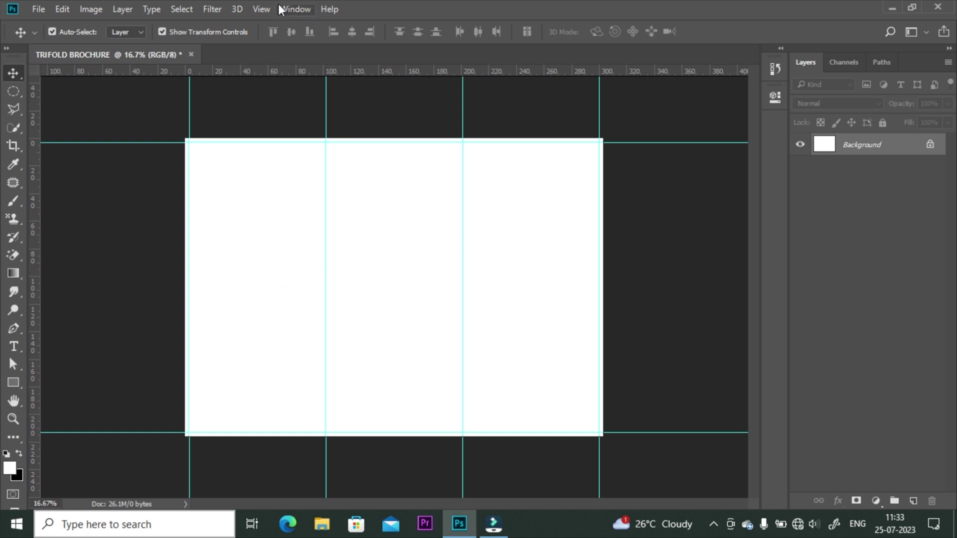
- Add vertical guides at 11 mm and 94 mm as inner margins of the first brochure panel
{"action": "left_click", "coordinate": [265, 7]}
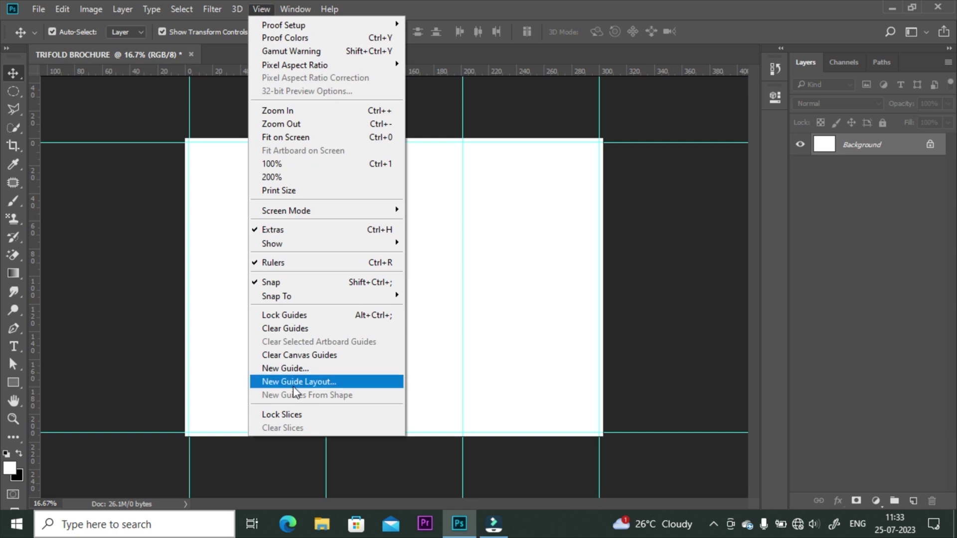
{"action": "left_click", "coordinate": [286, 368]}
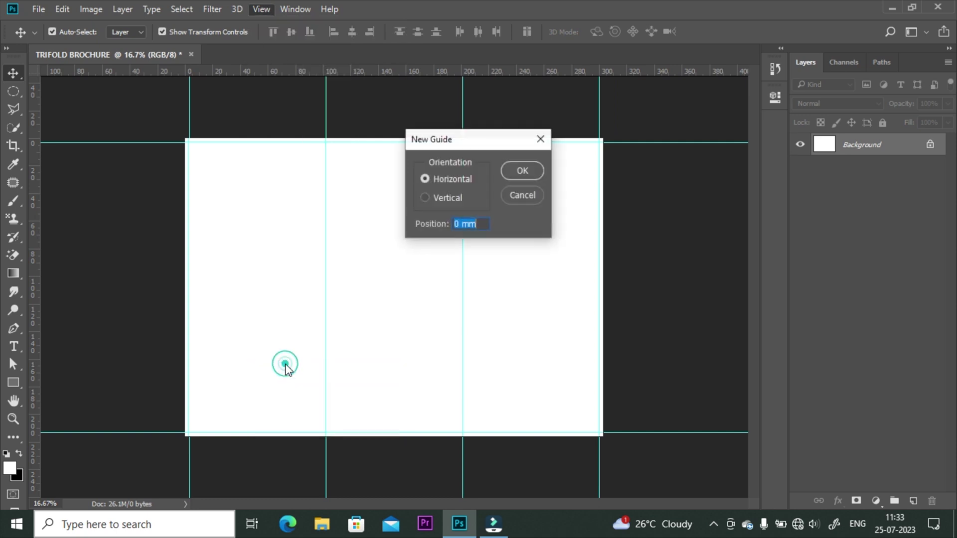
{"action": "left_click", "coordinate": [435, 195]}
{"action": "left_click", "coordinate": [481, 224]}
{"action": "type", "text": "11"}
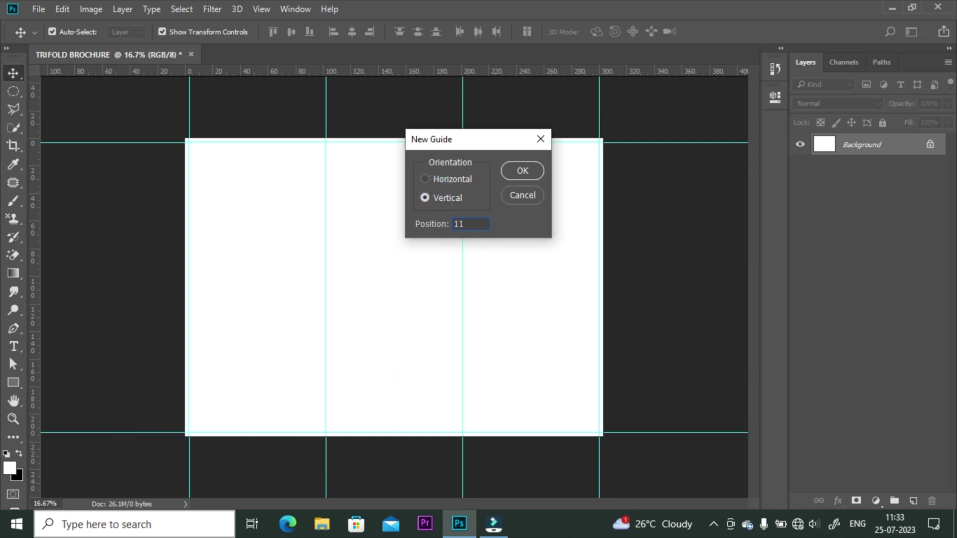
{"action": "key", "text": "Return"}
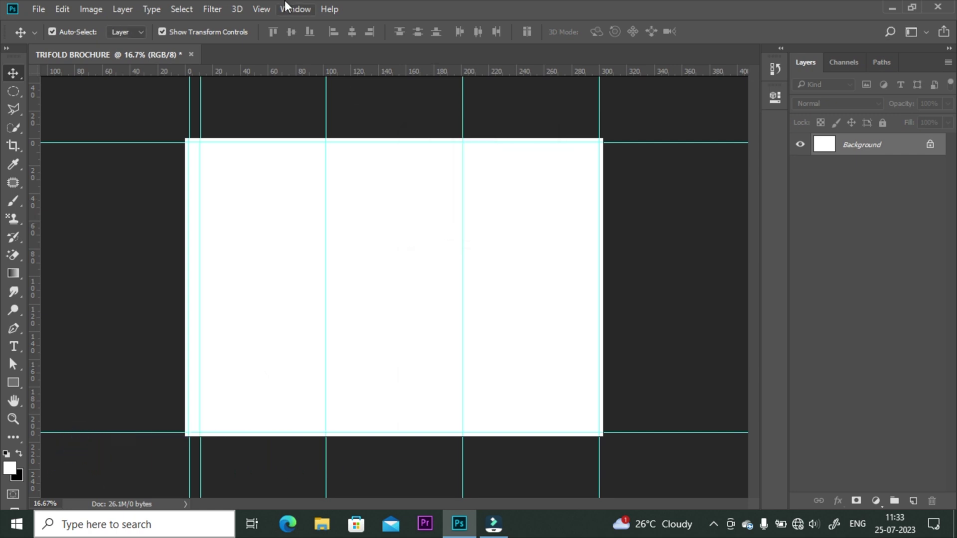
{"action": "left_click", "coordinate": [264, 10]}
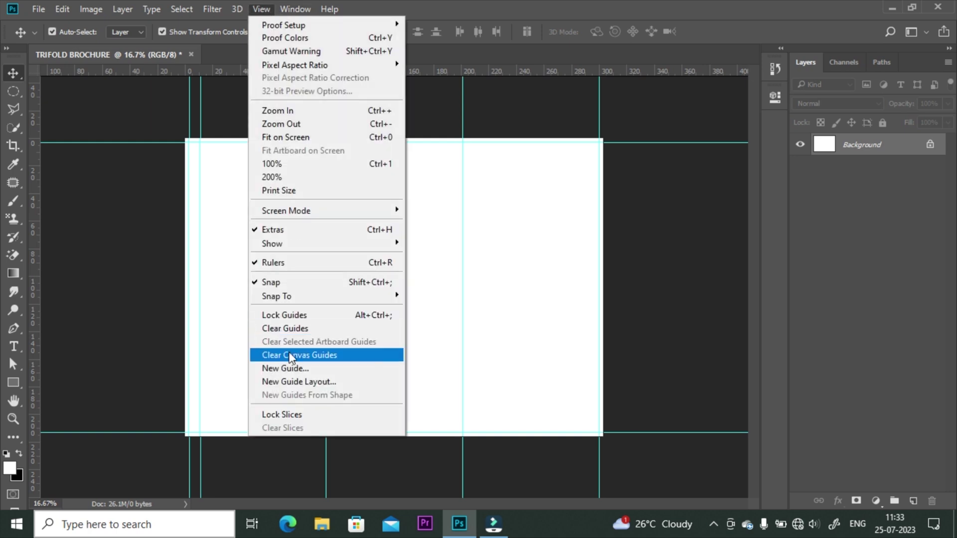
{"action": "left_click", "coordinate": [289, 369]}
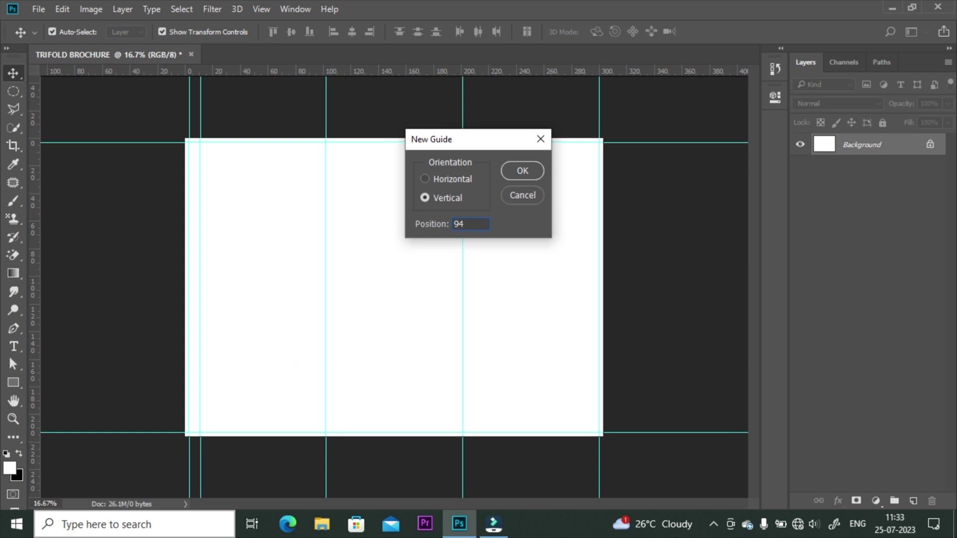
{"action": "key", "text": "Return"}
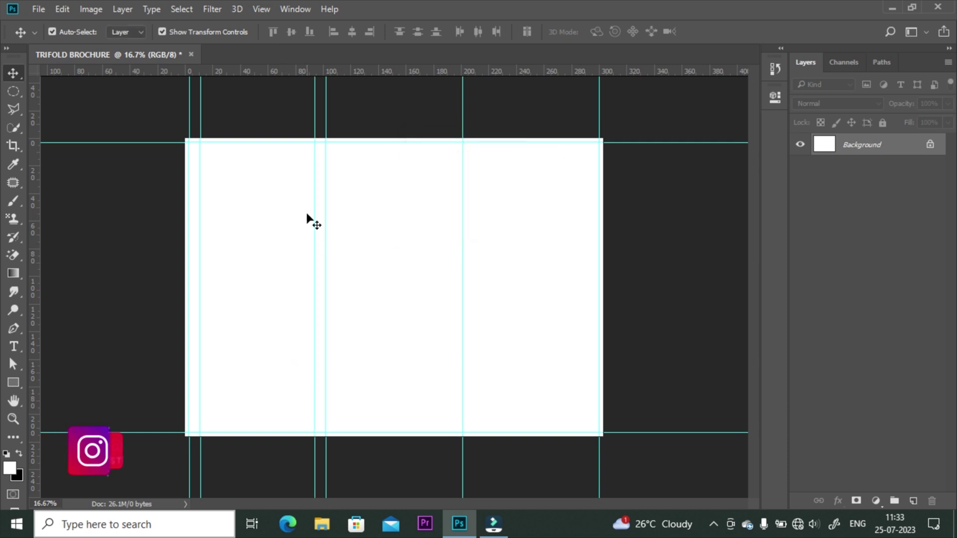
- Add vertical guides at 110 mm and about 193 mm as inner margins of the middle brochure panel
{"action": "left_click", "coordinate": [264, 9]}
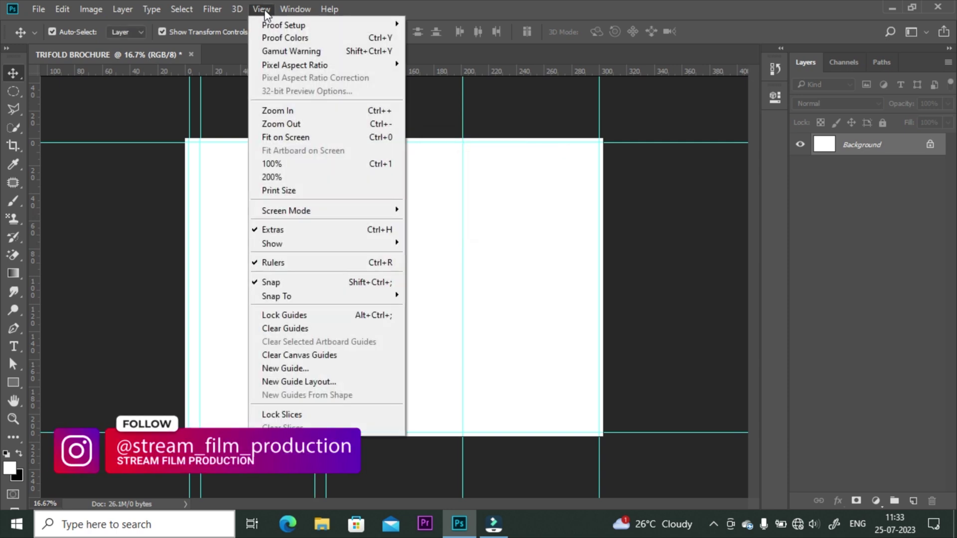
{"action": "left_click", "coordinate": [318, 372]}
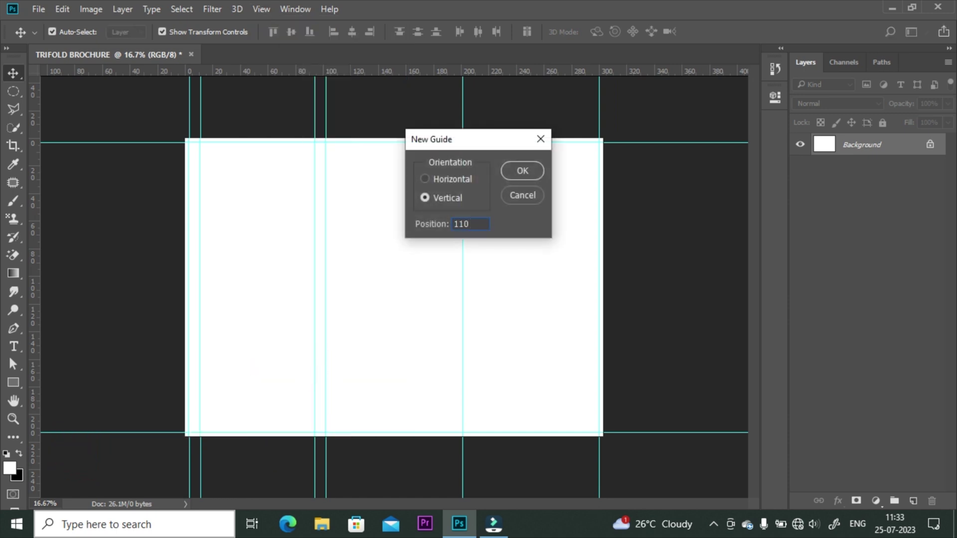
{"action": "key", "text": "Return"}
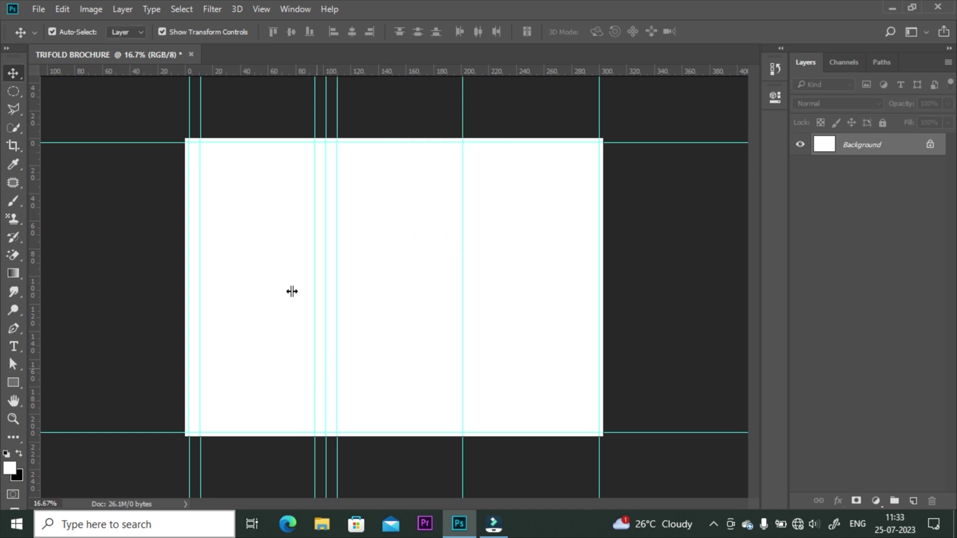
{"action": "left_click", "coordinate": [257, 10]}
{"action": "left_click", "coordinate": [296, 369]}
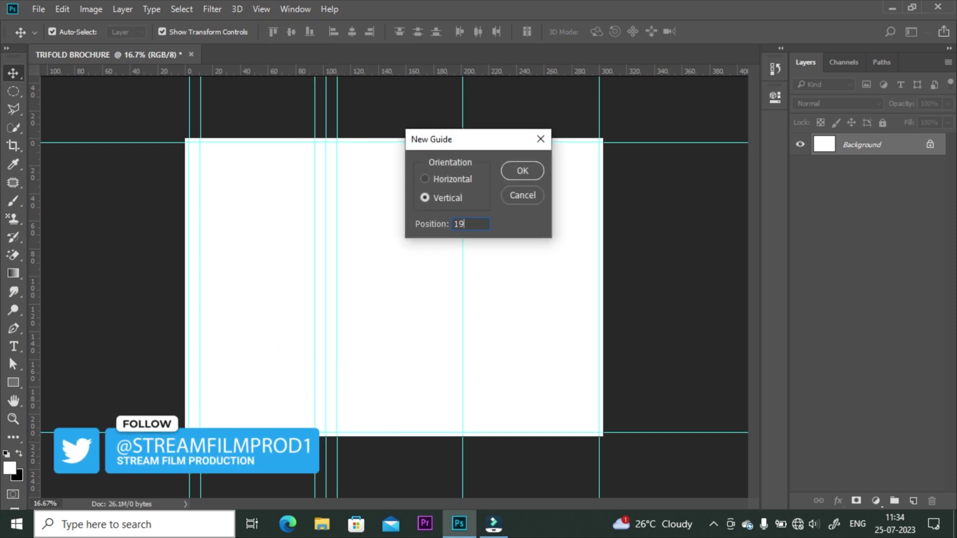
{"action": "key", "text": "Return"}
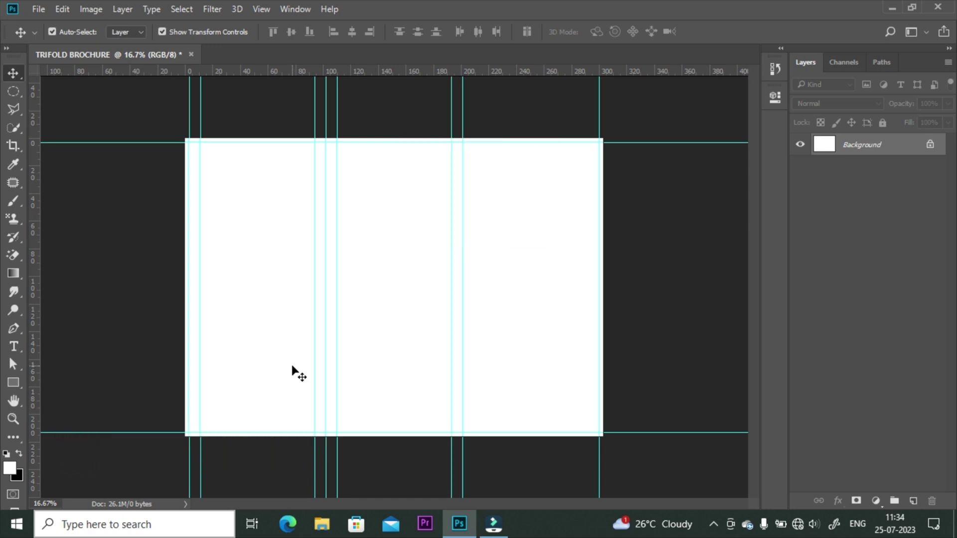
- Add vertical guides at about 209 mm and at 292 mm as inner margins of the third brochure panel
{"action": "left_click", "coordinate": [261, 9]}
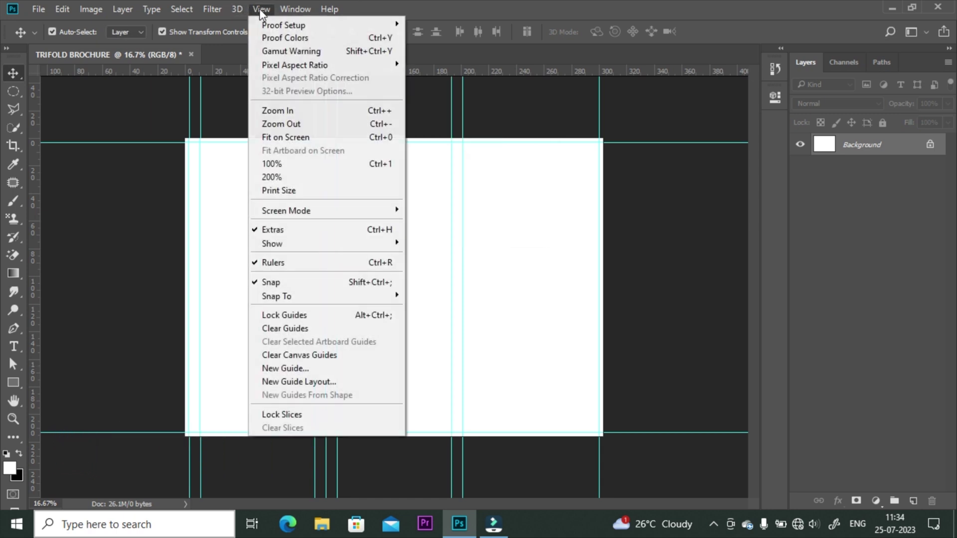
{"action": "left_click", "coordinate": [312, 368]}
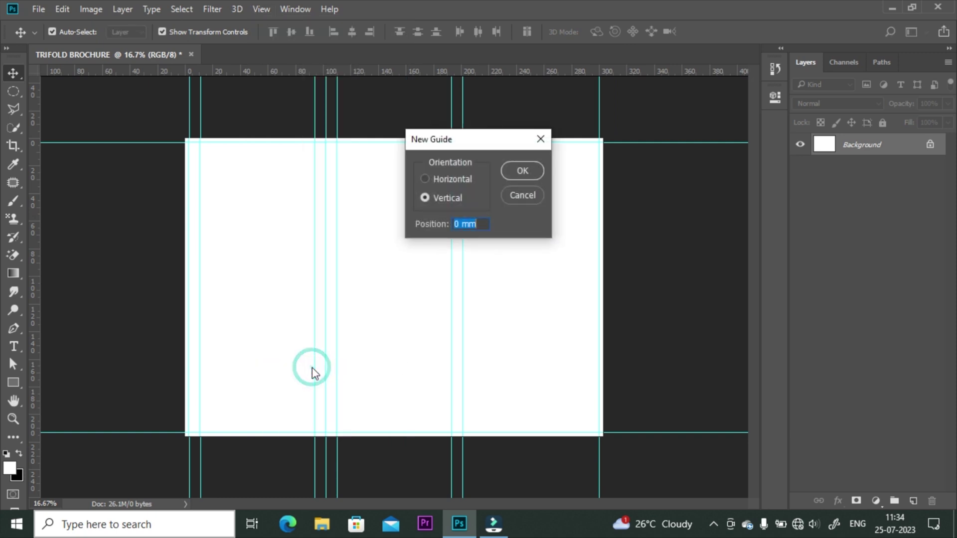
{"action": "key", "text": "Return"}
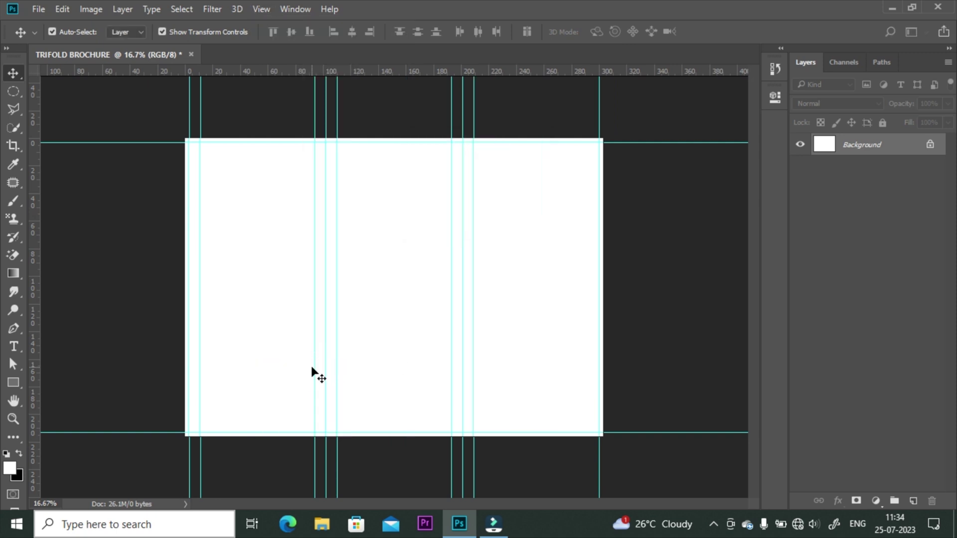
{"action": "left_click", "coordinate": [262, 10]}
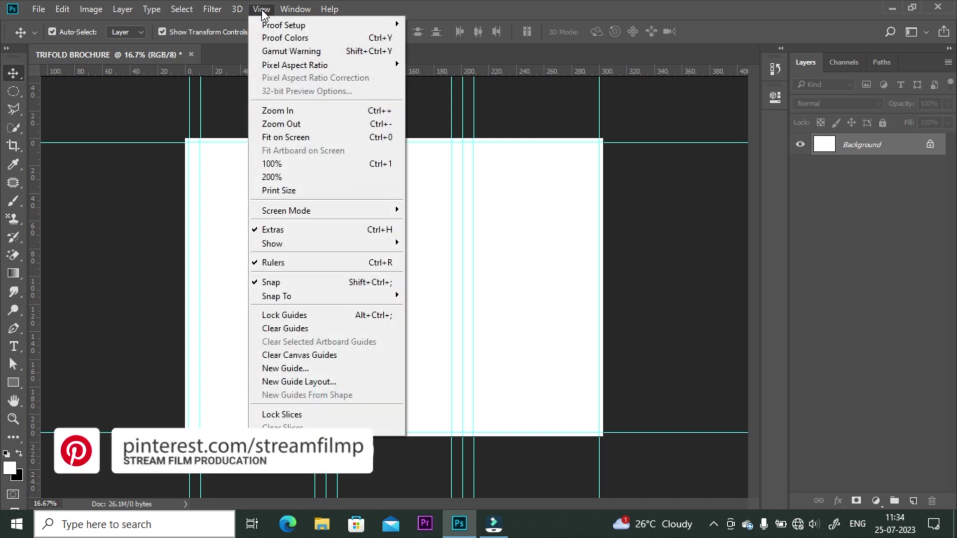
{"action": "left_click", "coordinate": [323, 369]}
{"action": "type", "text": "292"}
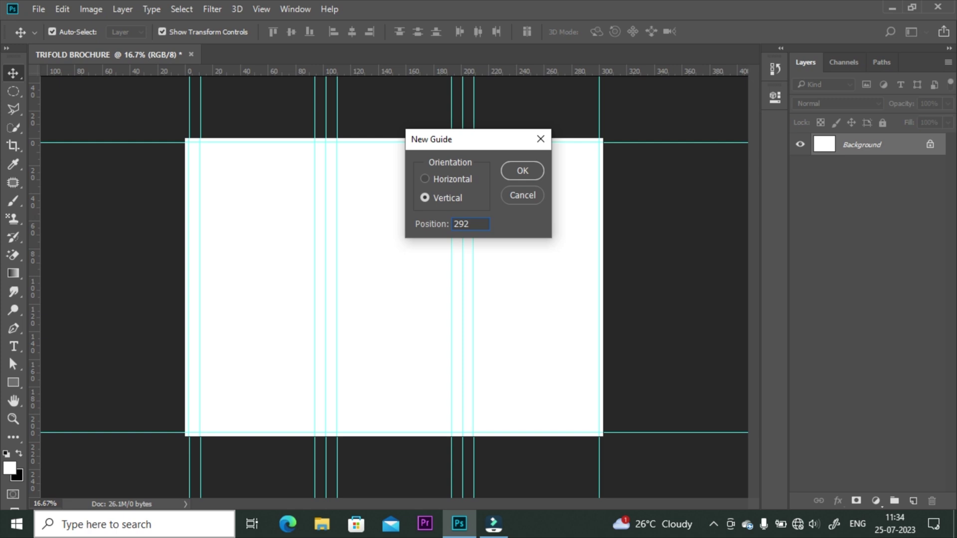
{"action": "key", "text": "Return"}
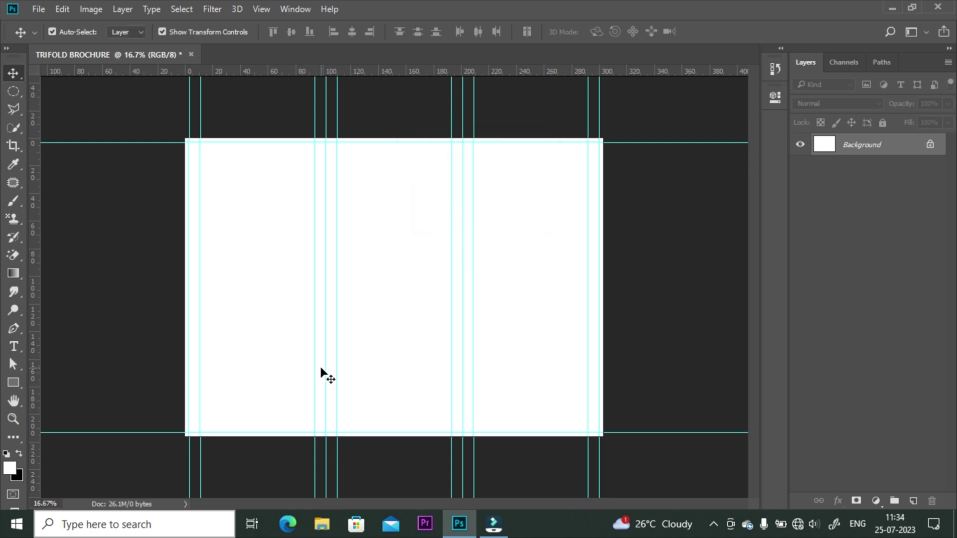
- Add a horizontal guide at 11 mm as the inner margin along the page's top edge
{"action": "left_click", "coordinate": [263, 14]}
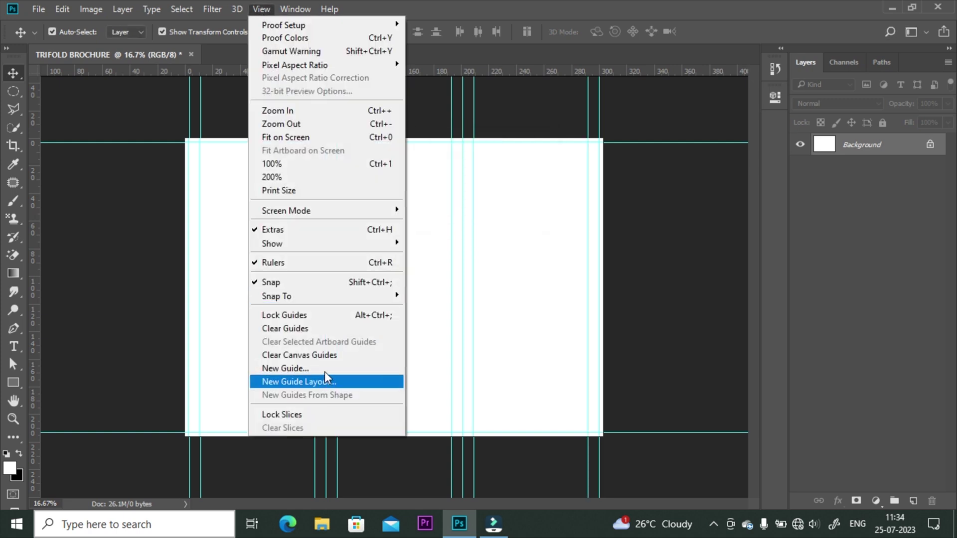
{"action": "left_click", "coordinate": [322, 368]}
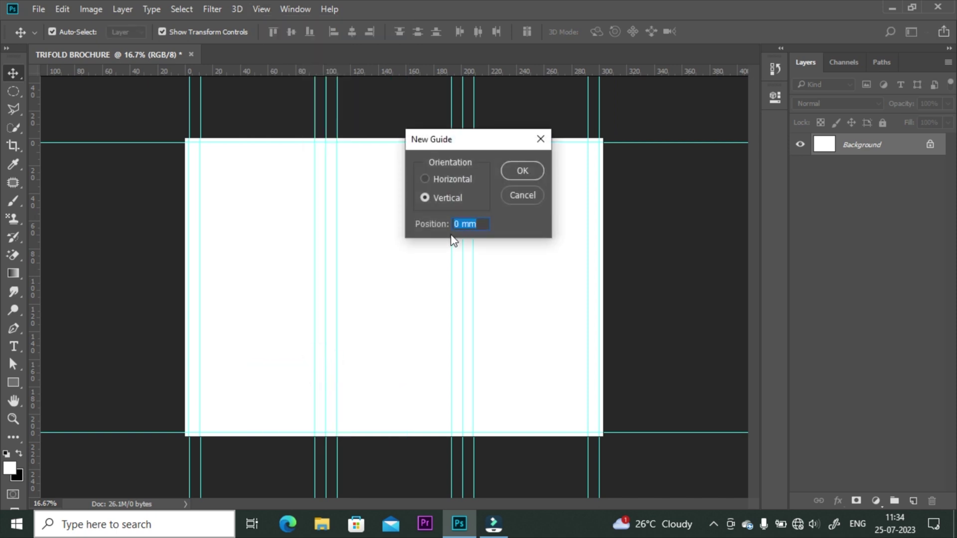
{"action": "left_click", "coordinate": [445, 179]}
{"action": "left_click", "coordinate": [478, 222]}
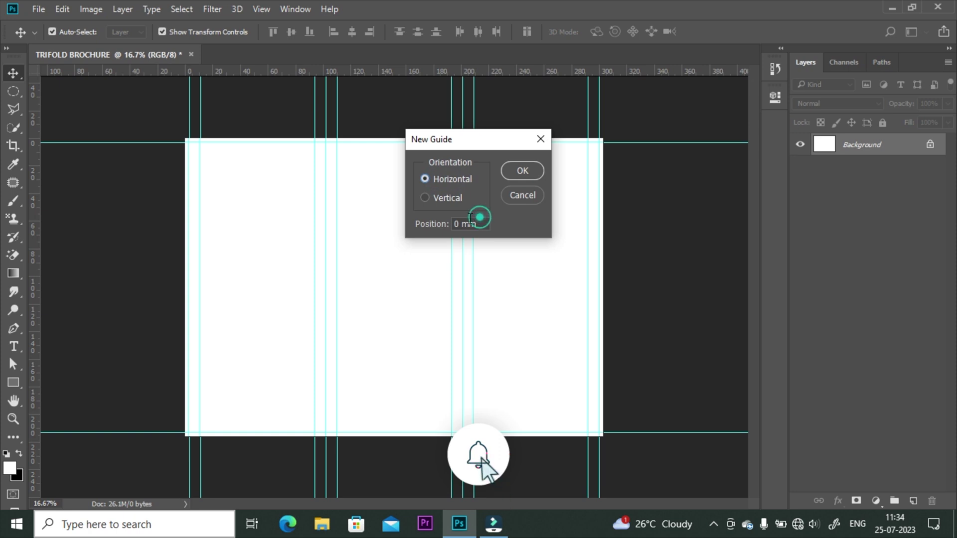
{"action": "left_click_drag", "start_coordinate": [478, 225], "coordinate": [432, 227]}
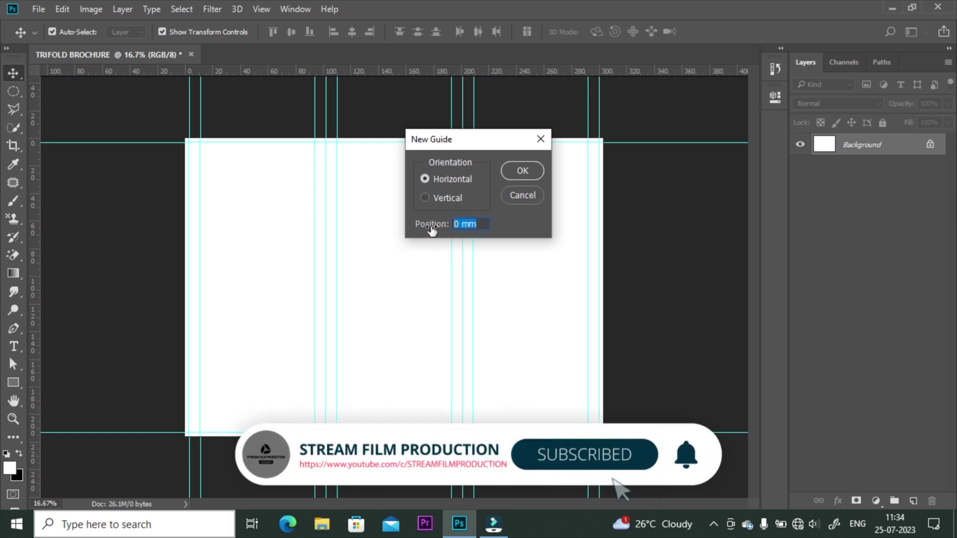
{"action": "type", "text": "11"}
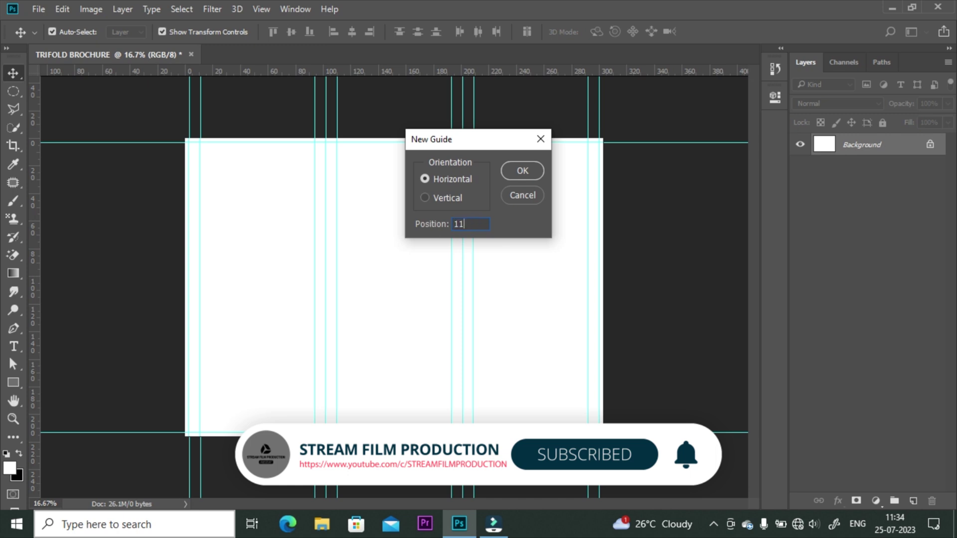
{"action": "key", "text": "Return"}
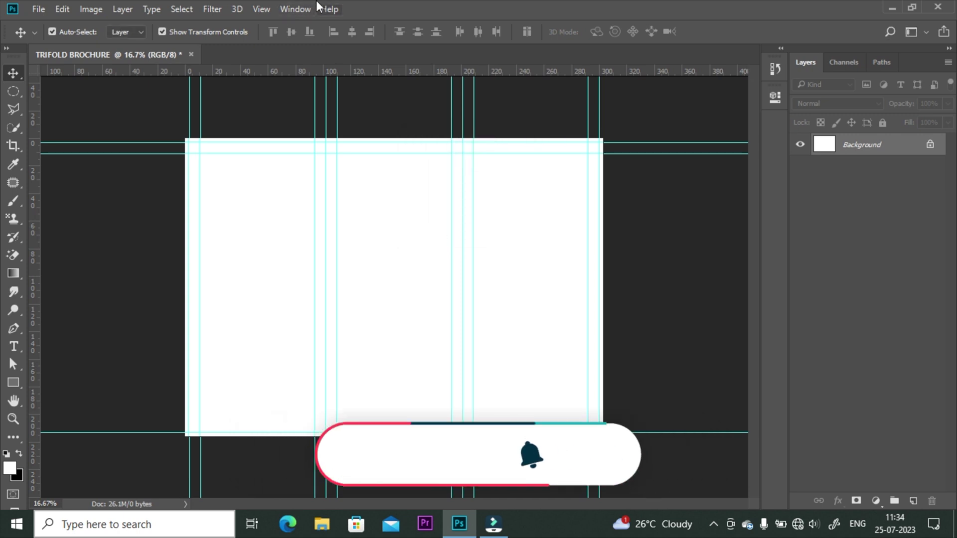
- Add a horizontal guide at 205 mm as the inner margin along the page's bottom edge
{"action": "left_click", "coordinate": [300, 9]}
{"action": "mouse_move", "coordinate": [261, 9]}
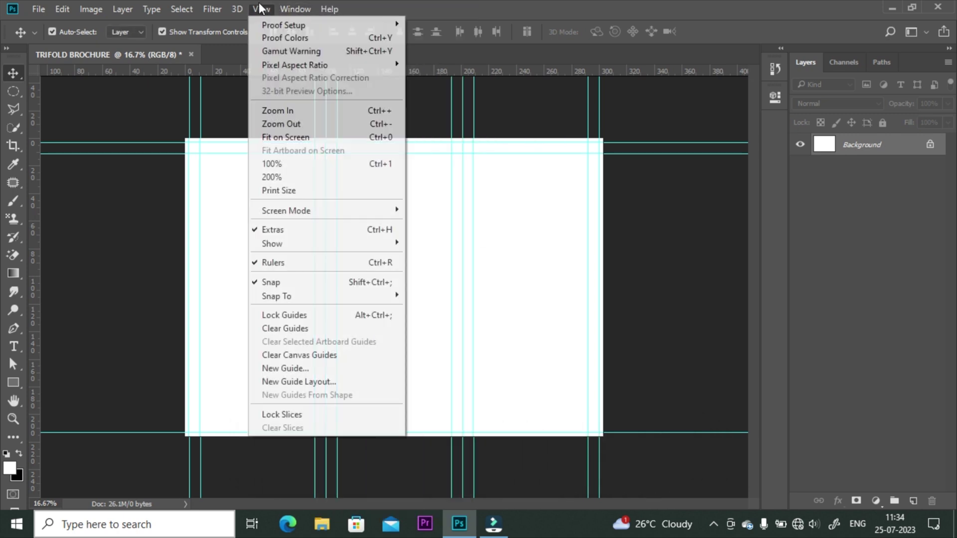
{"action": "left_click", "coordinate": [290, 368]}
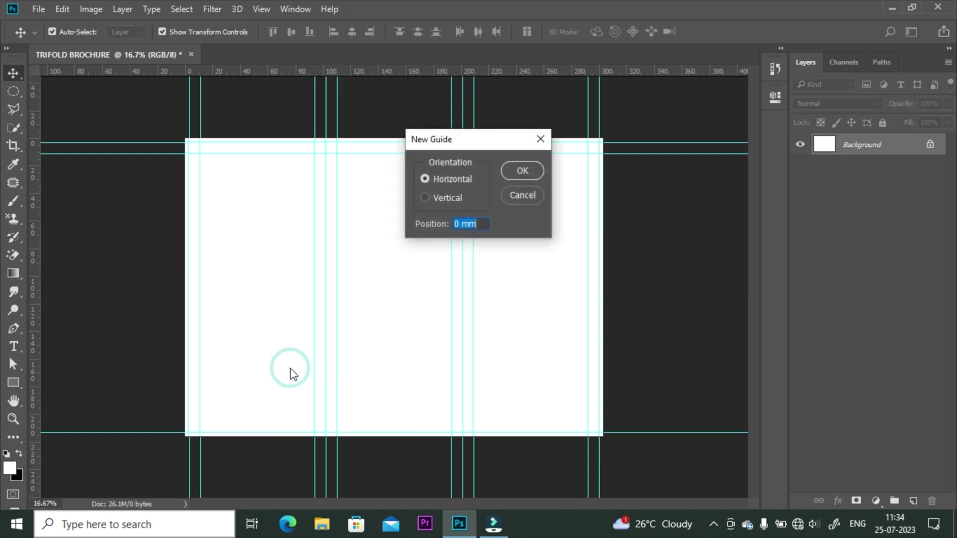
{"action": "type", "text": "205"}
{"action": "key", "text": "Return"}
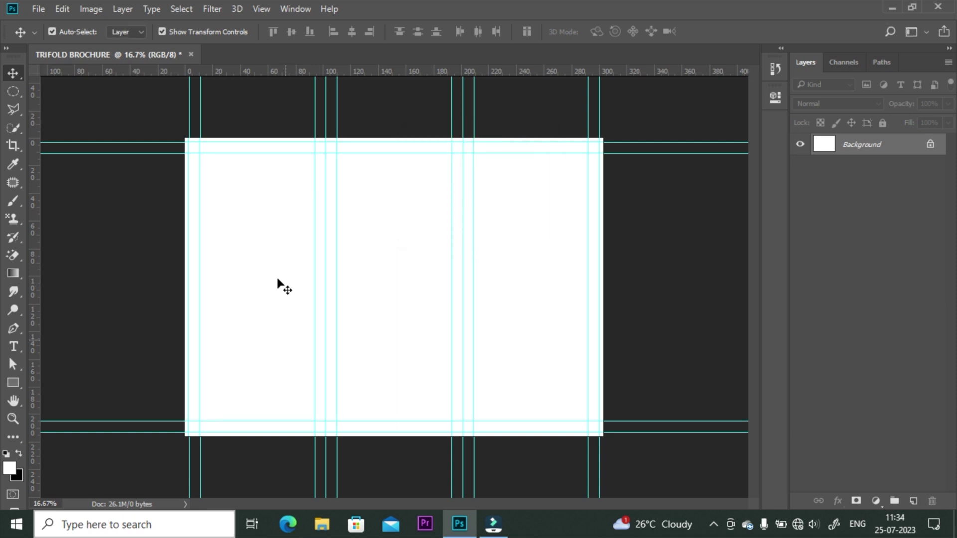